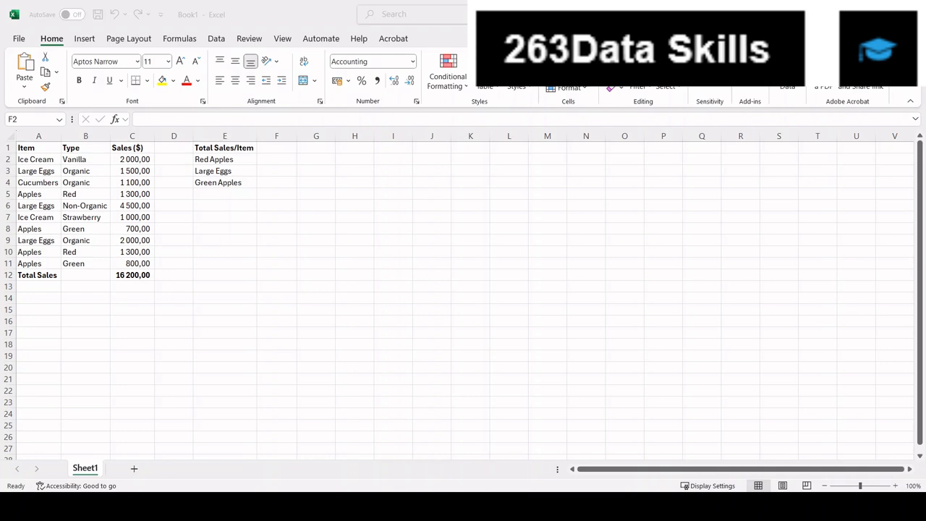
left_click(510, 303)
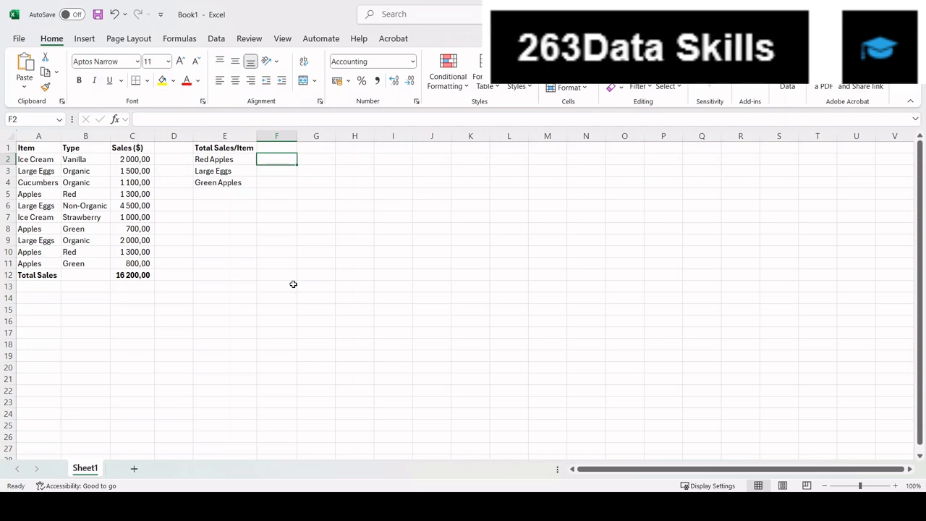
key("Down")
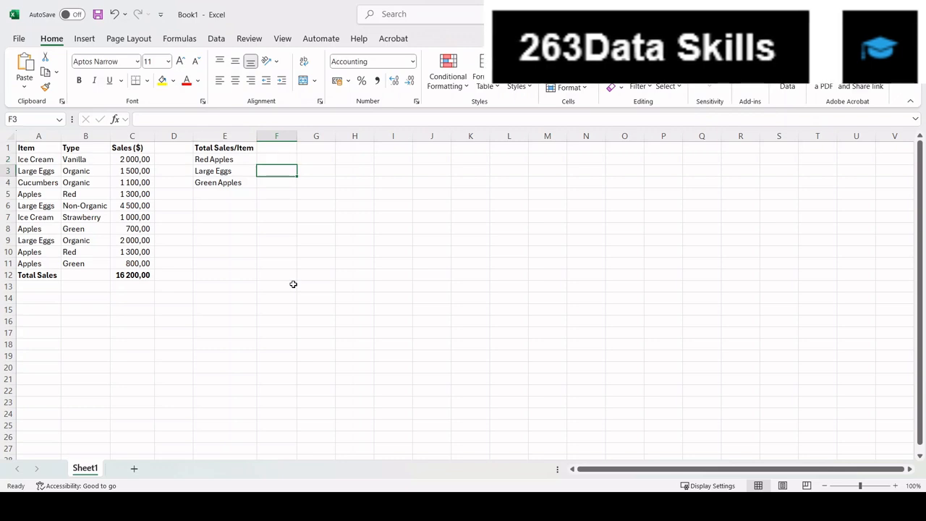
key("Down")
key("Up")
key("Up")
key("Down")
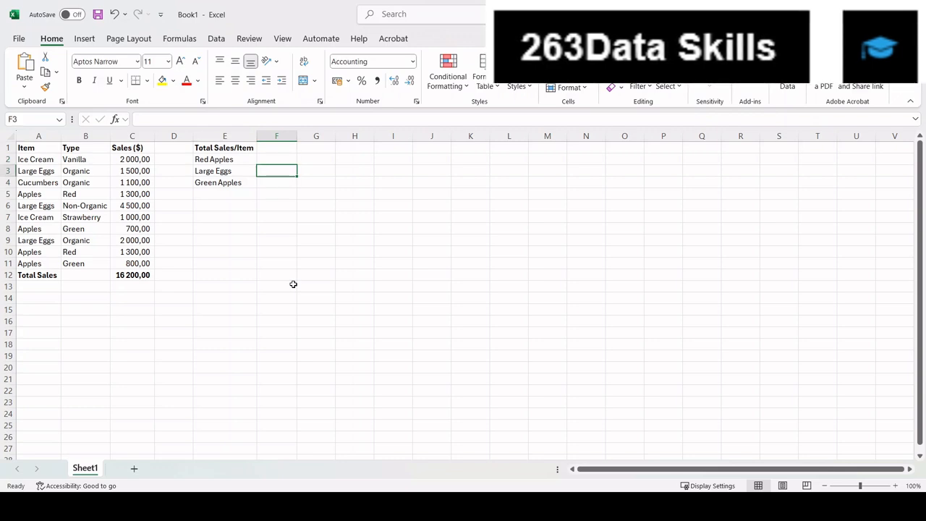
key("Up")
key("Down")
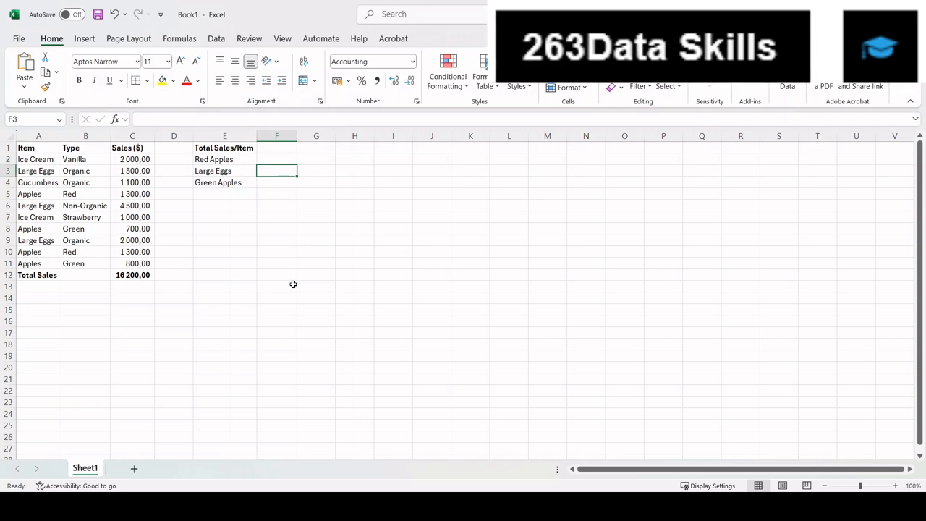
key("Up")
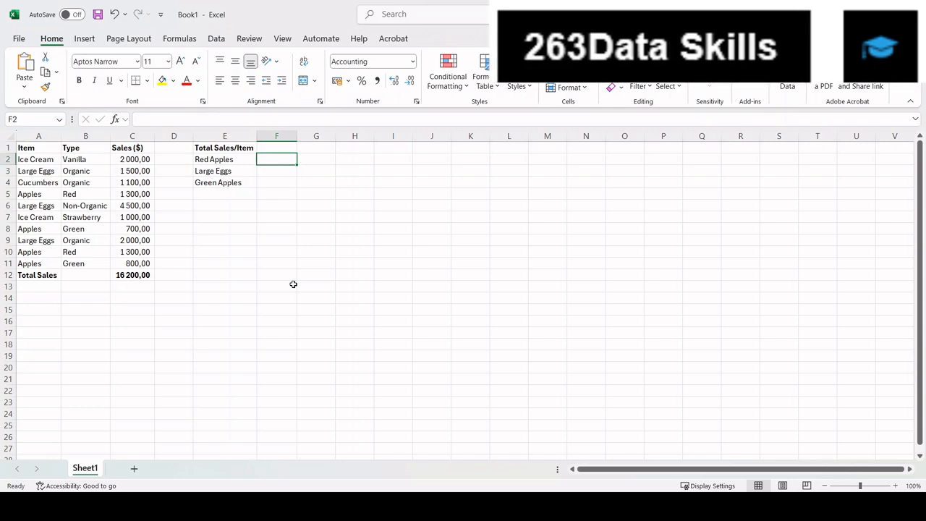
key("Down")
key("Up")
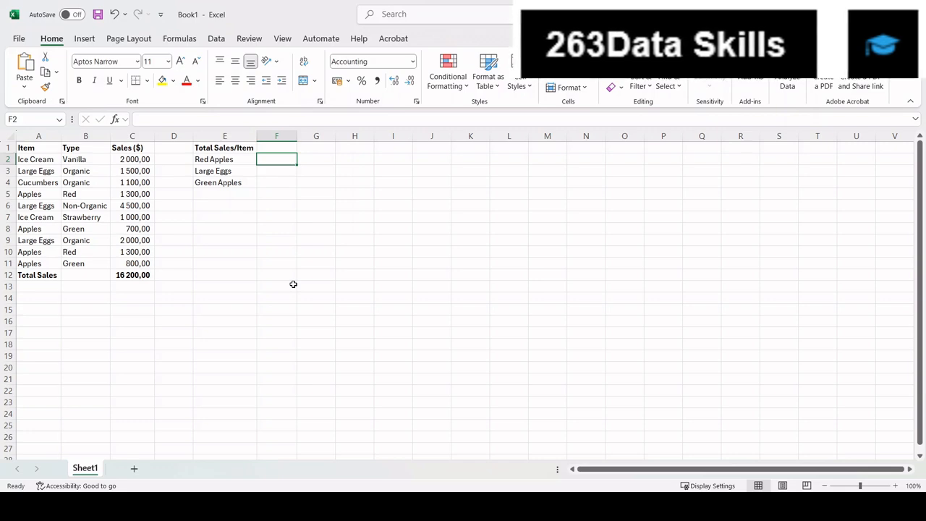
- In F2, start a SUMIFS formula summing C2:C11 where A2:A11 equals "Apples"
type("=sumifs(")
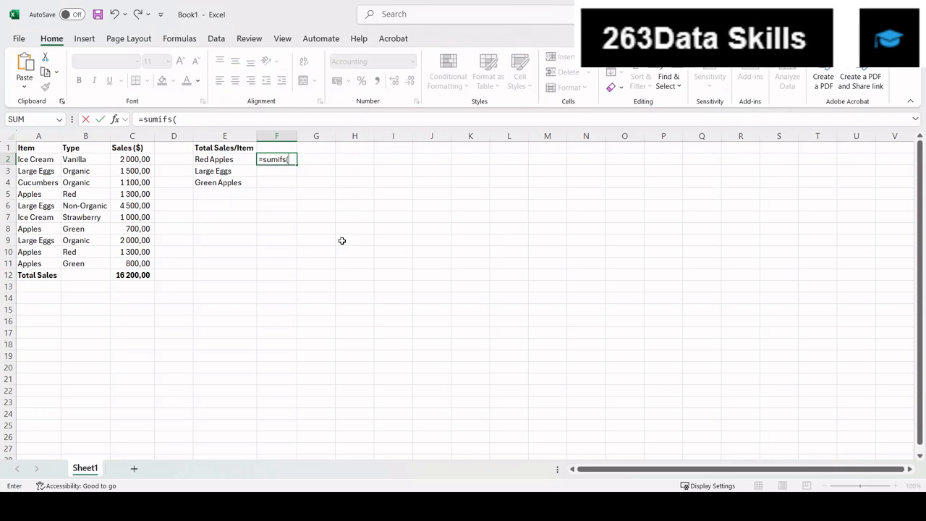
type("c")
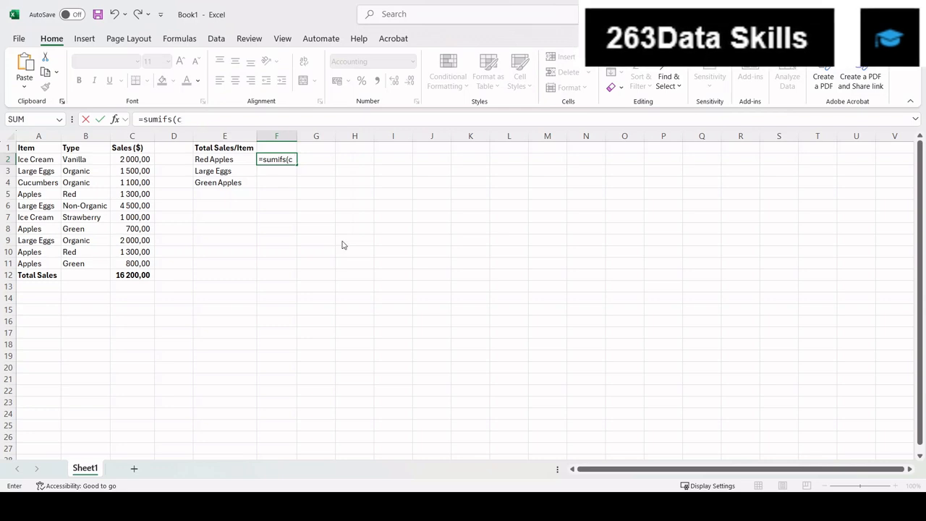
type("2..c")
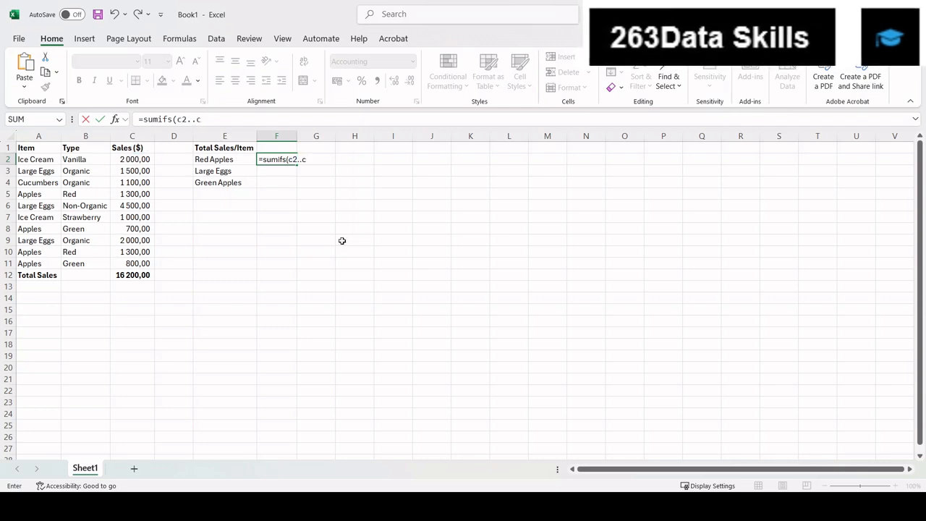
type("11")
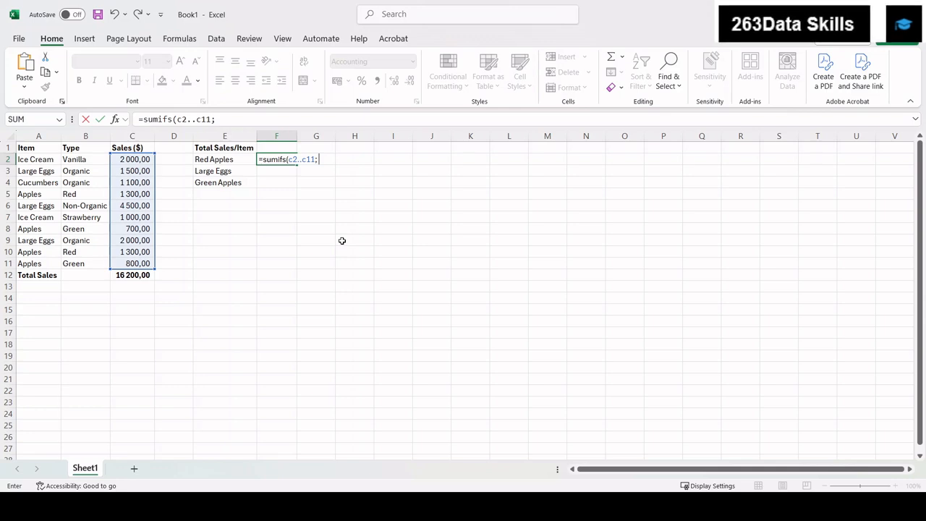
type("a2")
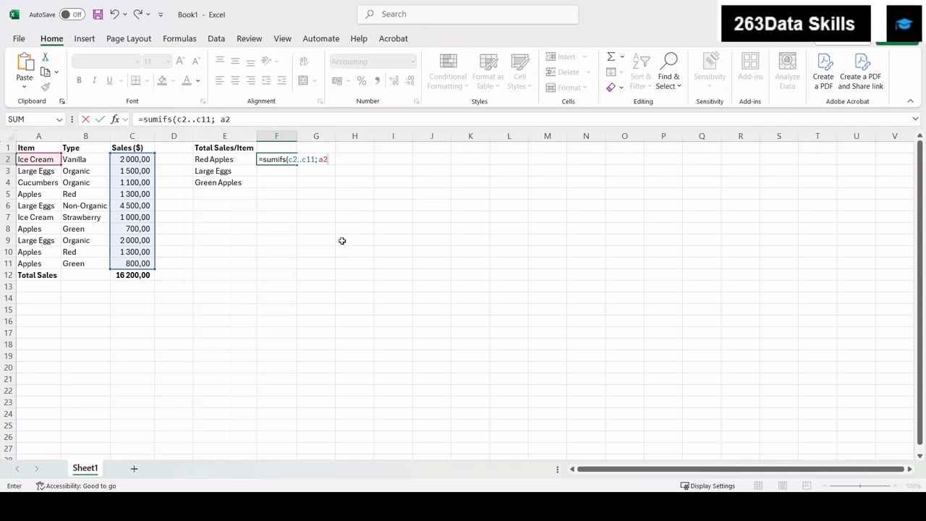
type("..a11")
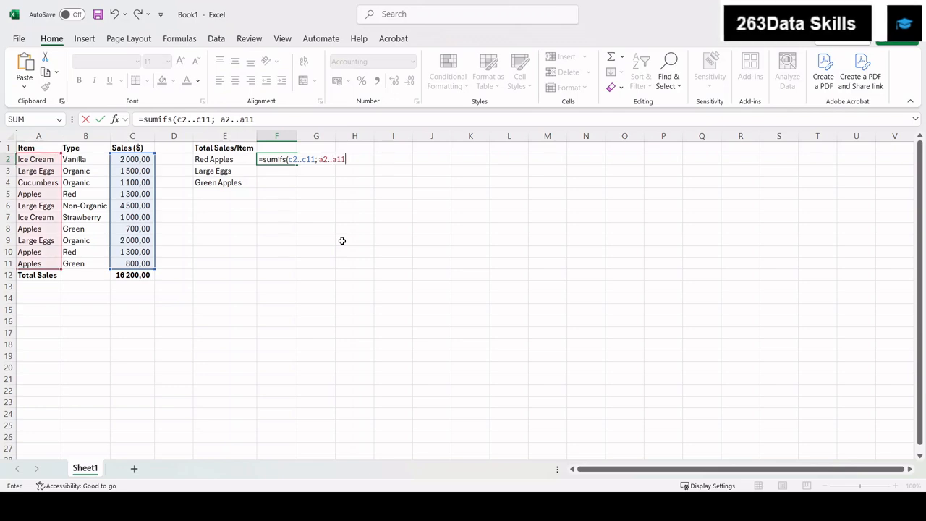
type(";")
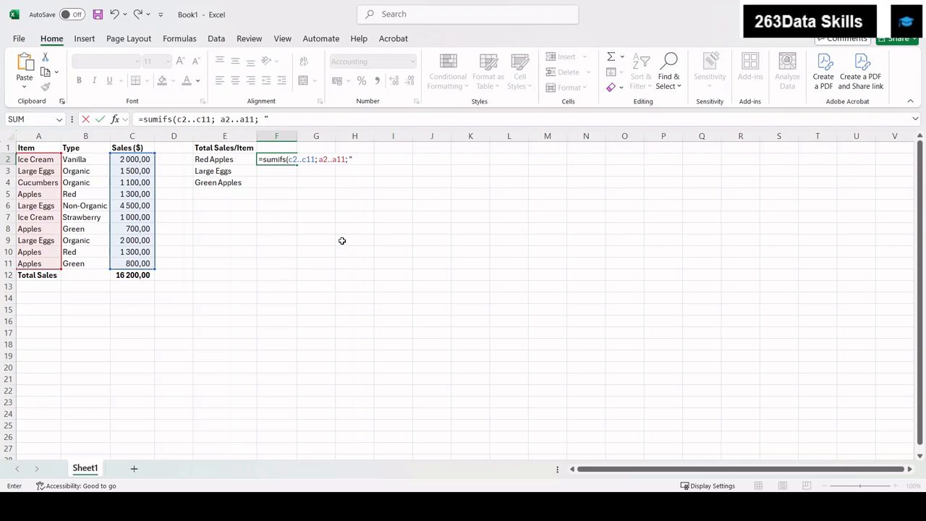
type("Apples")
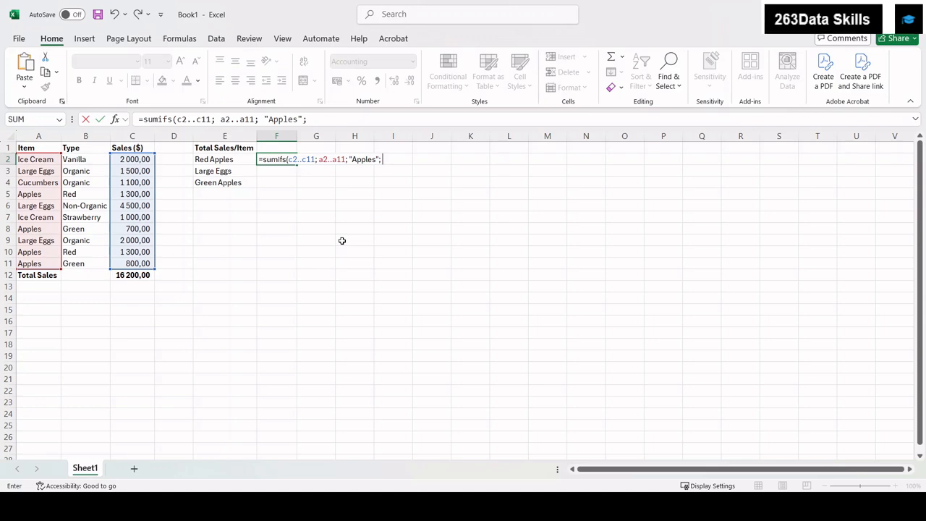
- Add the second criterion B2:B11 equals "Red", close the SUMIFS formula and enter it in F2
type("b2")
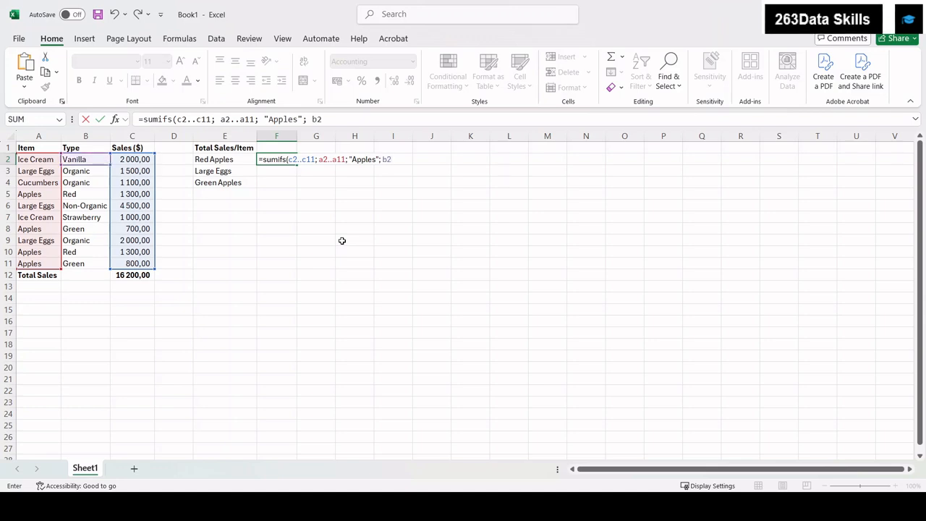
type("..b2")
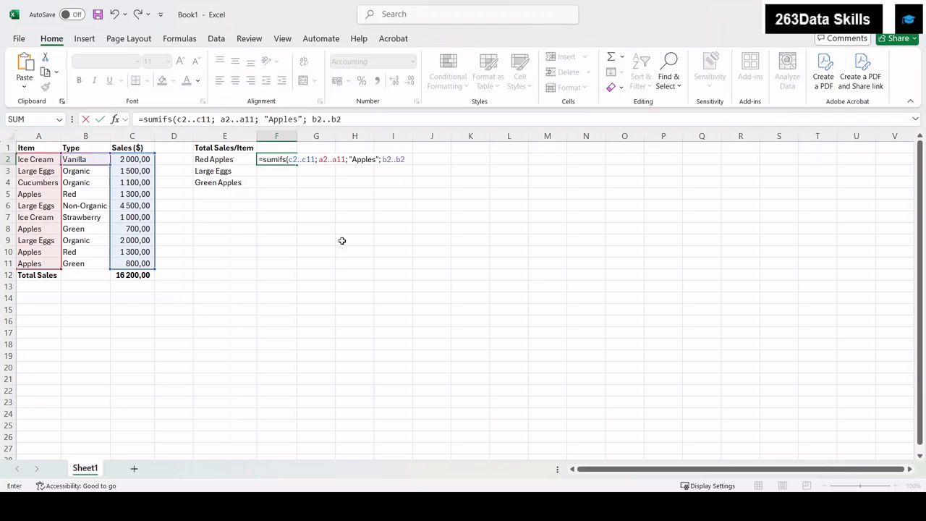
type(";")
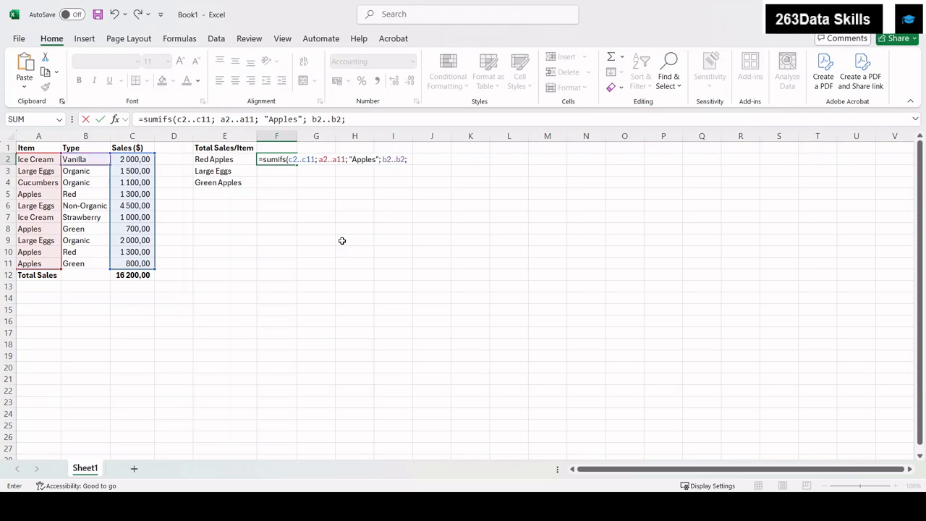
type(" \"")
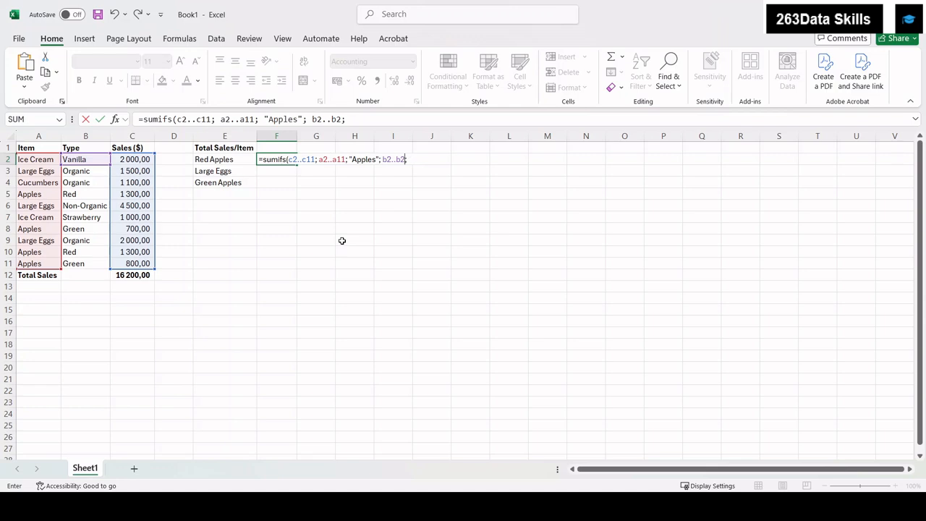
key("BackSpace")
key("BackSpace")
type("11")
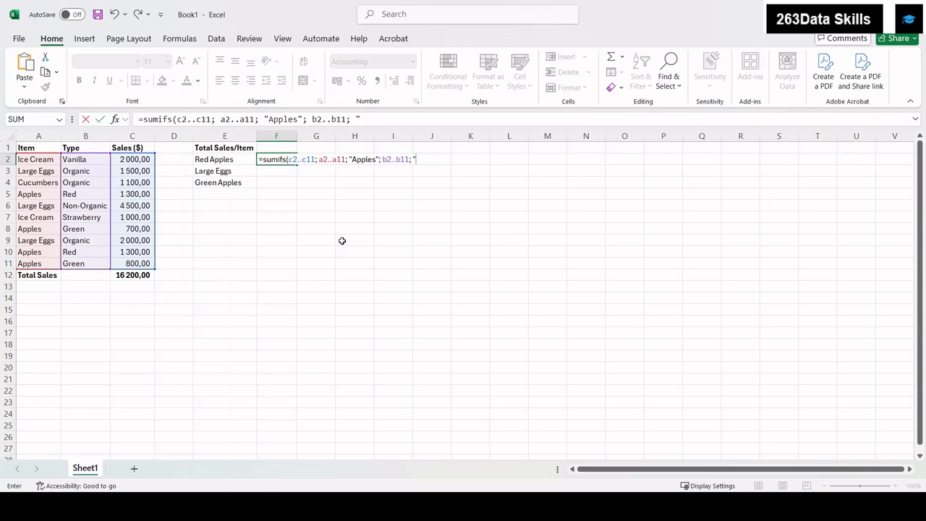
type("Red\")")
left_click(287, 160)
key("Return")
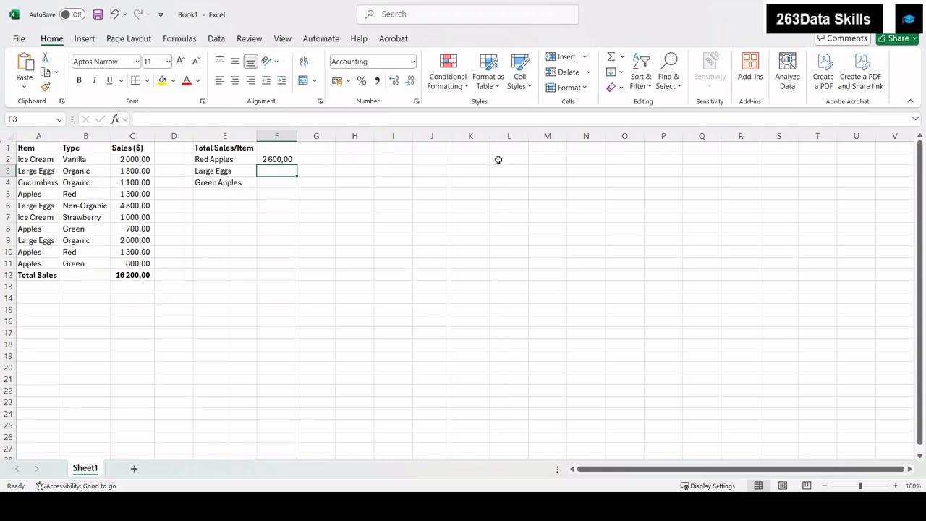
- Examine the Red Apples rows 5 and 10 and the F2 formula to check what it sums
key("Up")
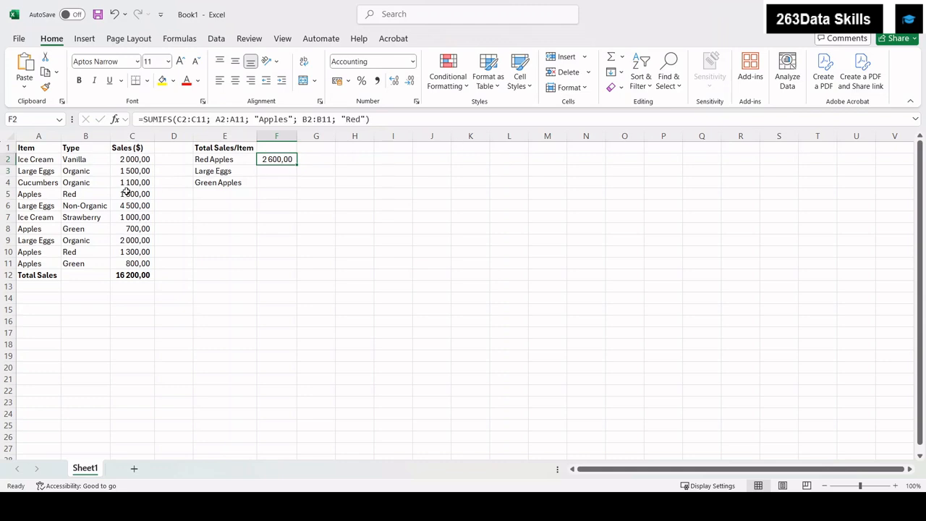
left_click(27, 195)
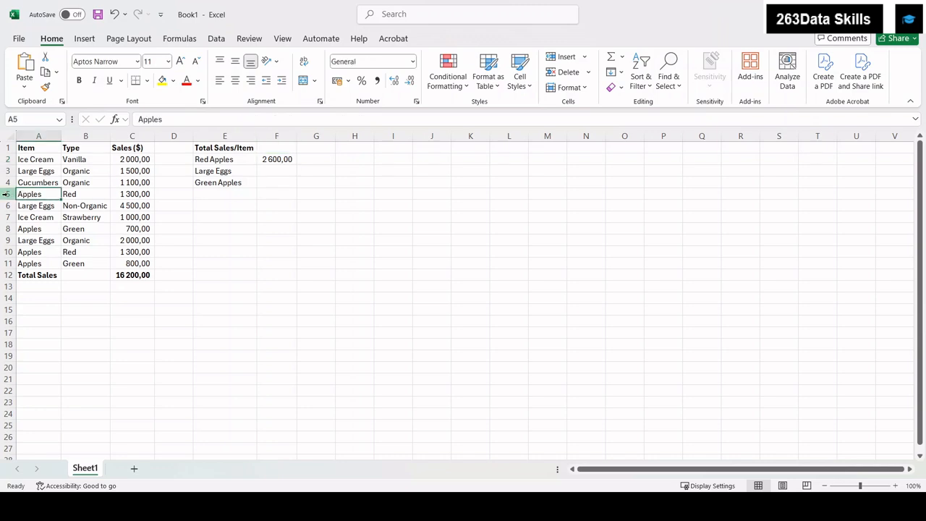
left_click(6, 193)
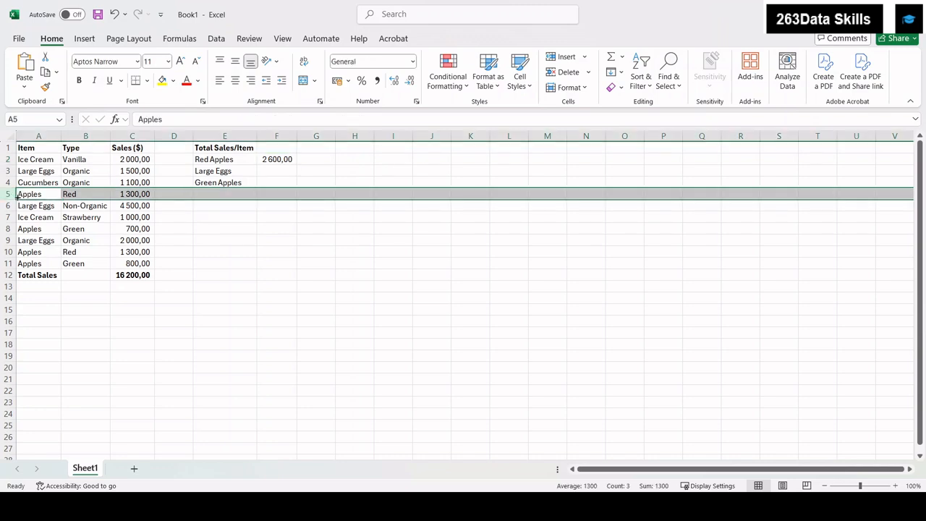
left_click(6, 252)
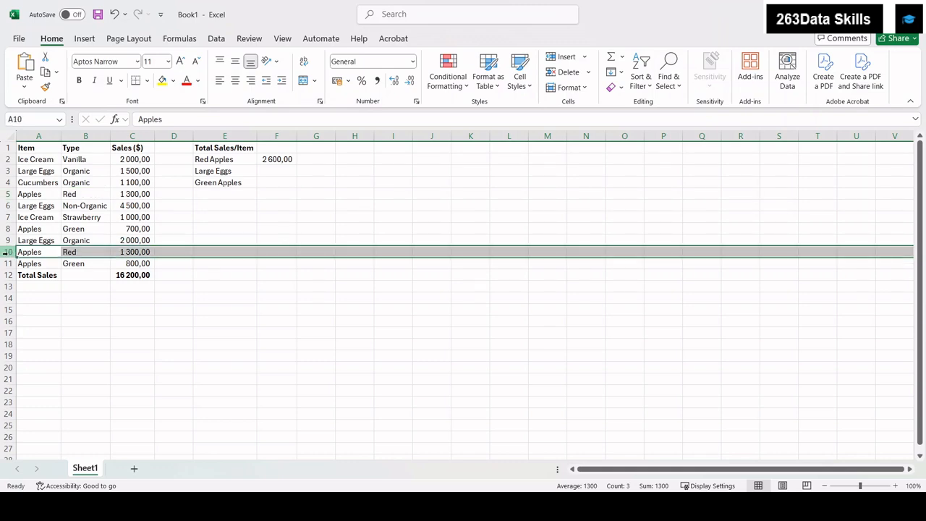
left_click(6, 193)
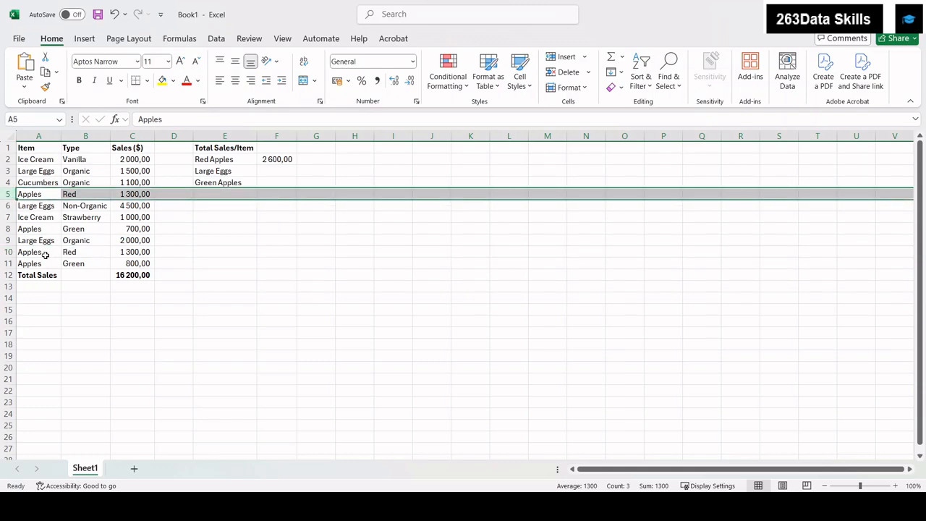
left_click(5, 251)
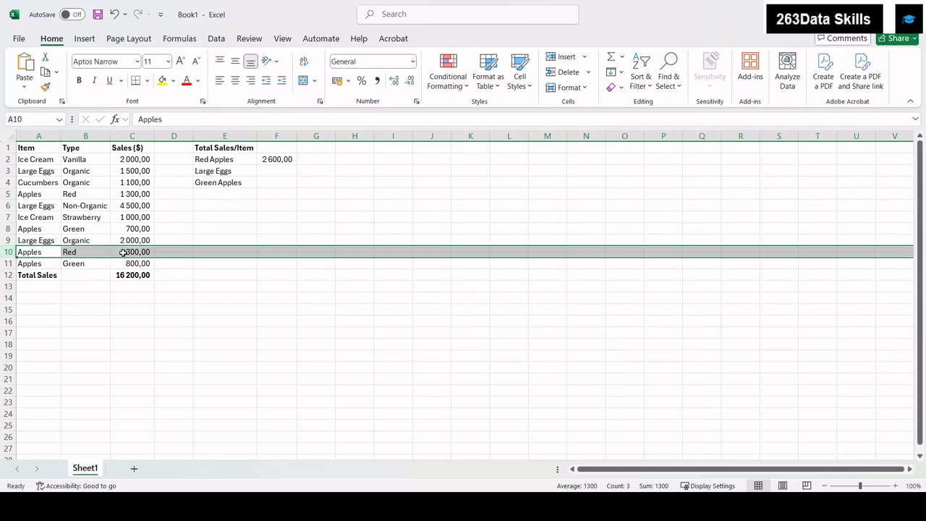
left_click(271, 159)
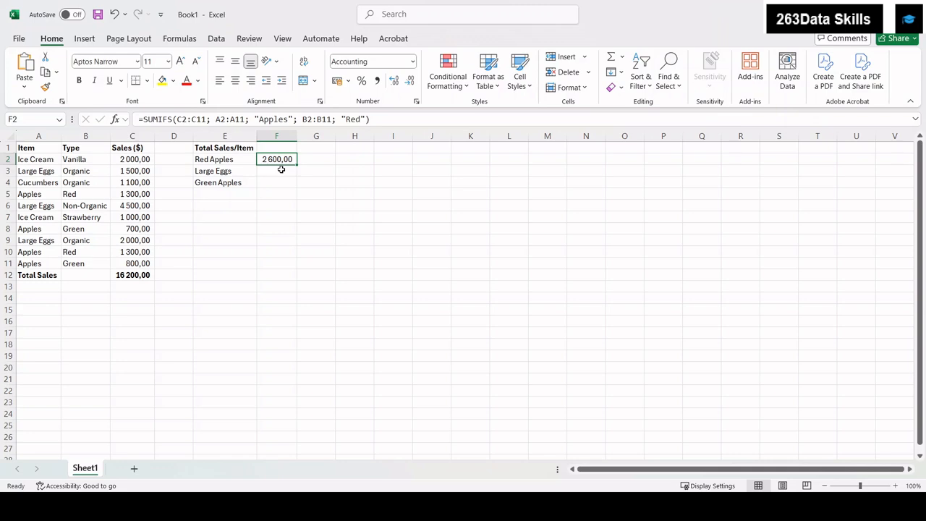
- In F3, start a SUMIFS formula summing C2:C11 where A2:A11 equals "Large Eggs"
left_click(281, 169)
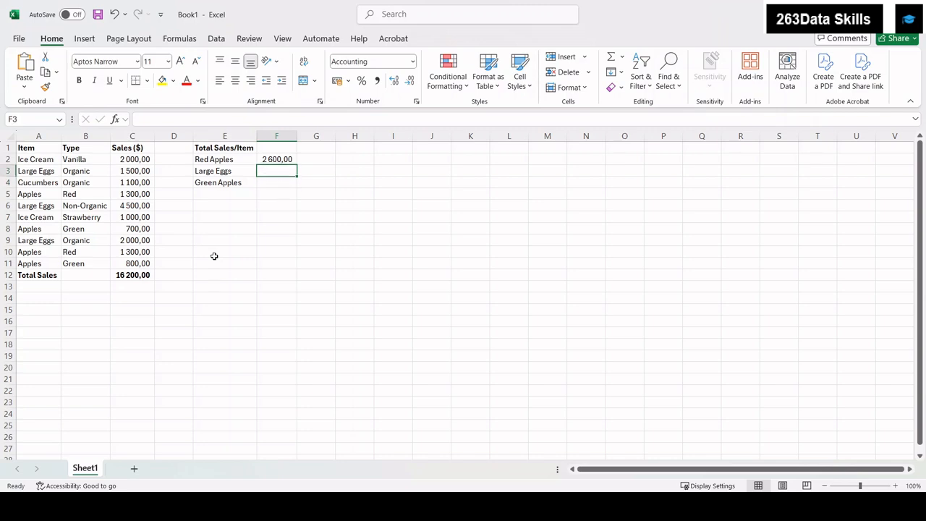
type("=su")
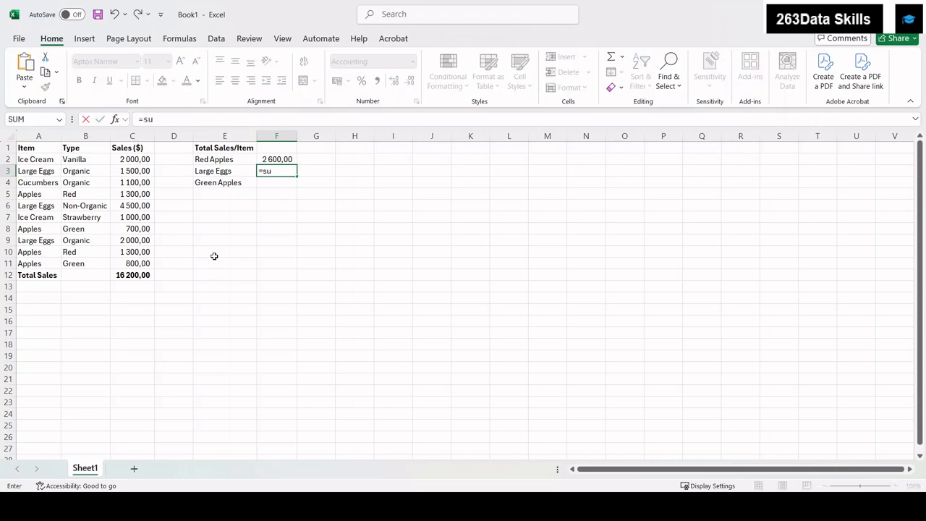
type("mifs(")
type("c2..c1")
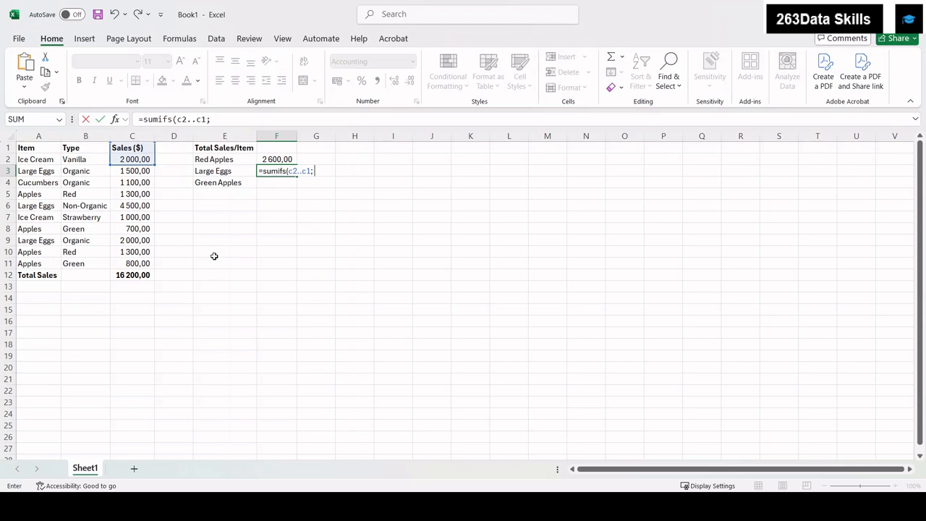
type("1")
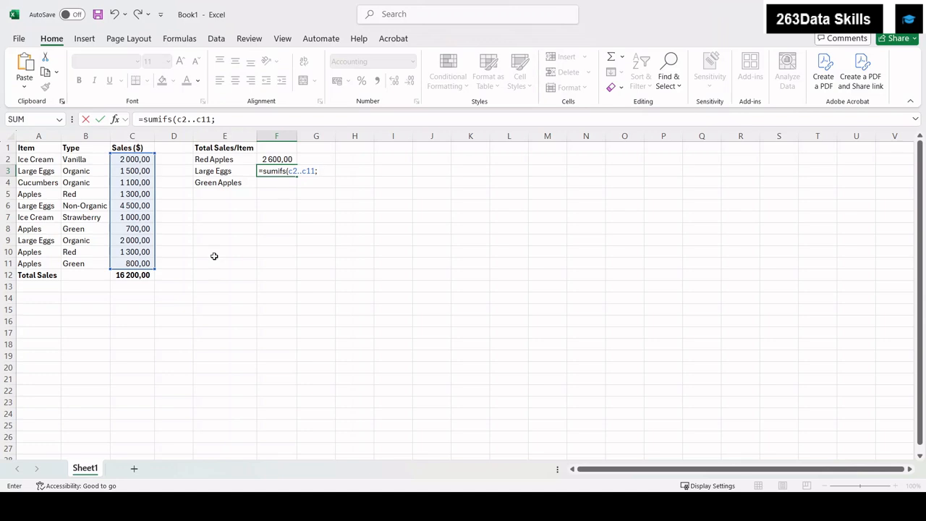
type("; a2")
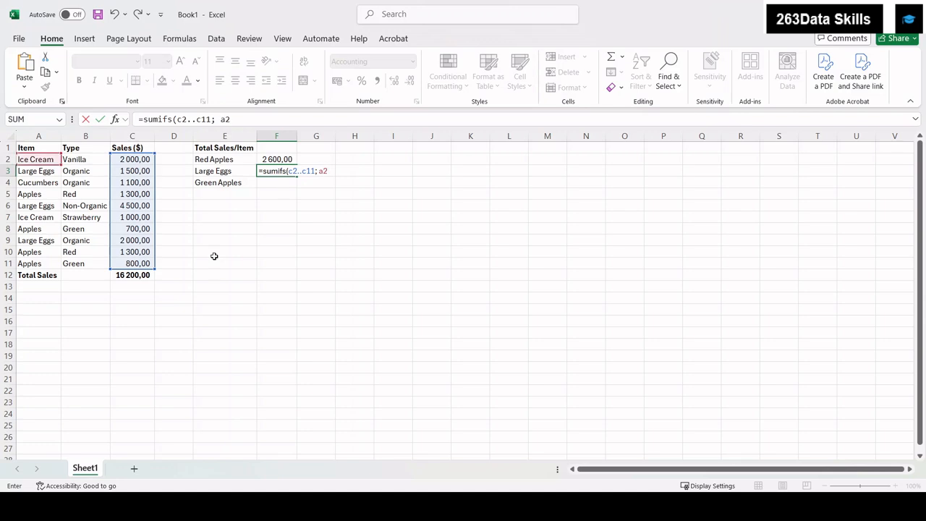
type("..a11,")
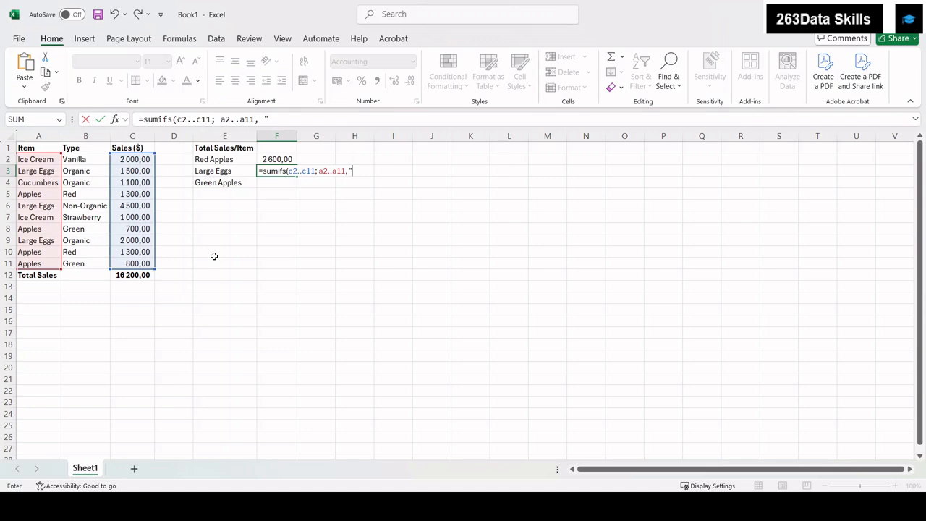
type("\"Large Eggs\";")
- Add the second criterion B2:B11 equals "Organic" and try to enter the F3 formula
type("b2")
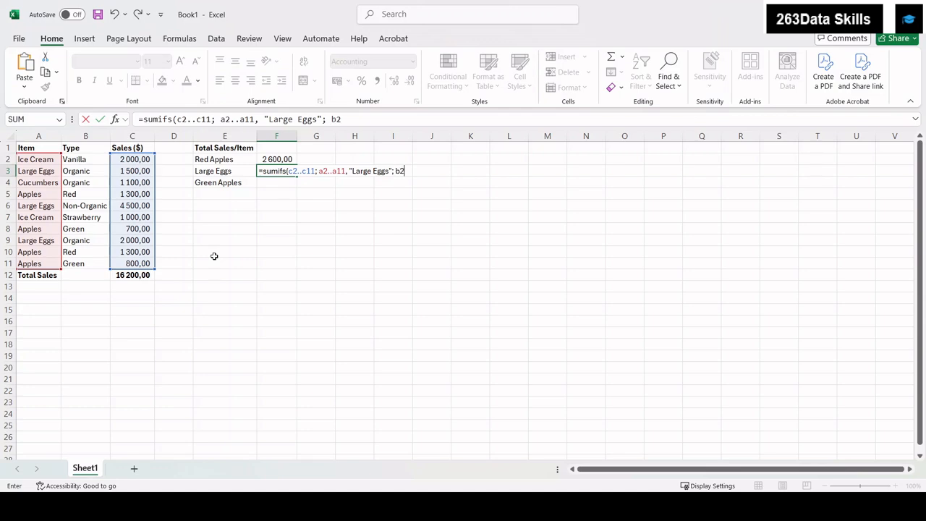
type("..b11;")
type("Organic")
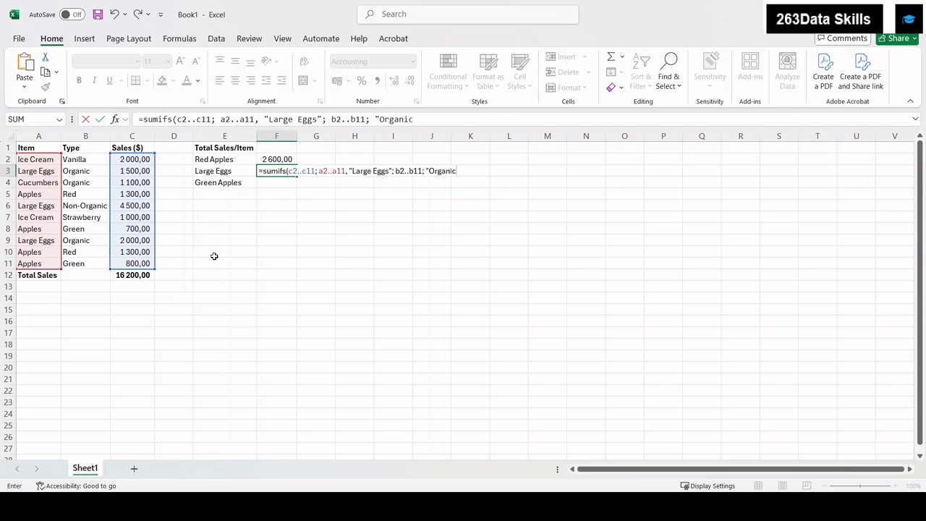
type("\"")
key("Return")
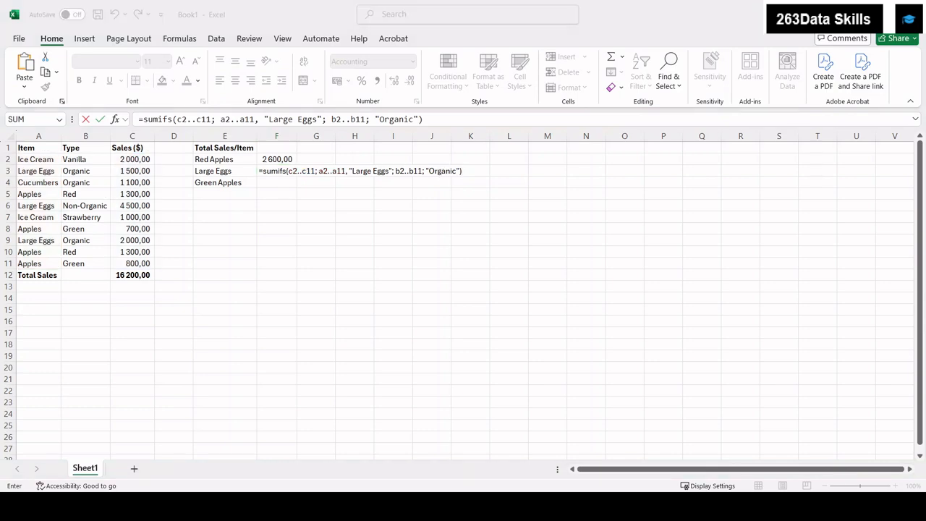
- Replace the comma after a2..a11 in the F3 formula with a semicolon and enter the formula
left_click(760, 262)
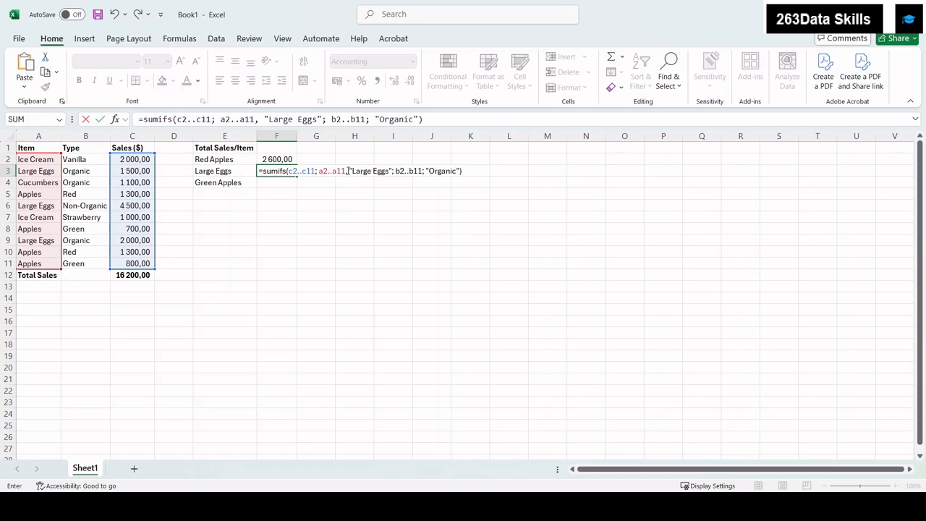
left_click(350, 171)
key("BackSpace")
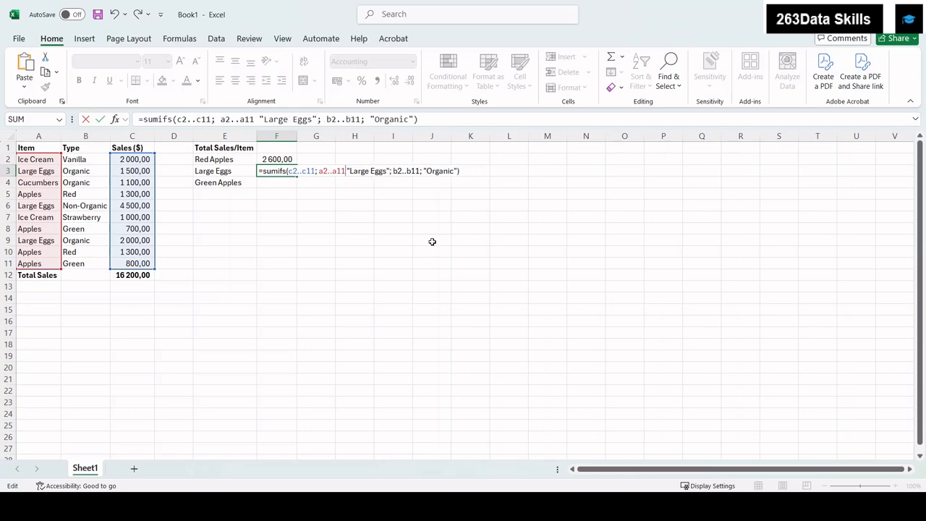
type(";")
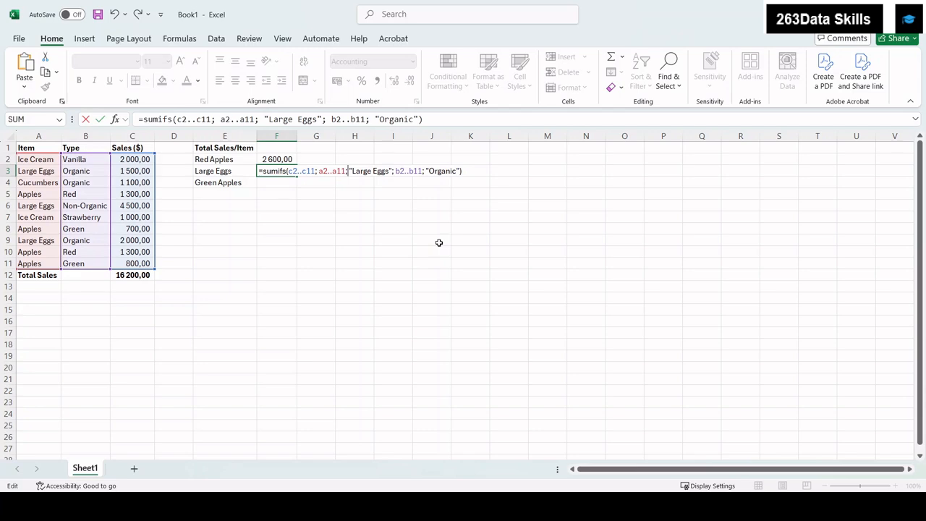
key("Return")
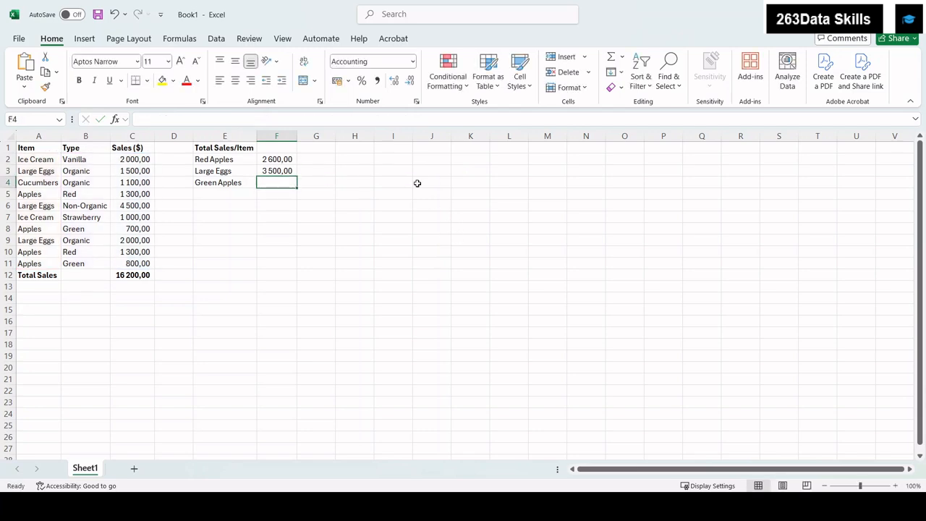
- Examine the Organic Large Eggs rows 3 and 9 and the F3 formula to check what it sums
left_click(269, 173)
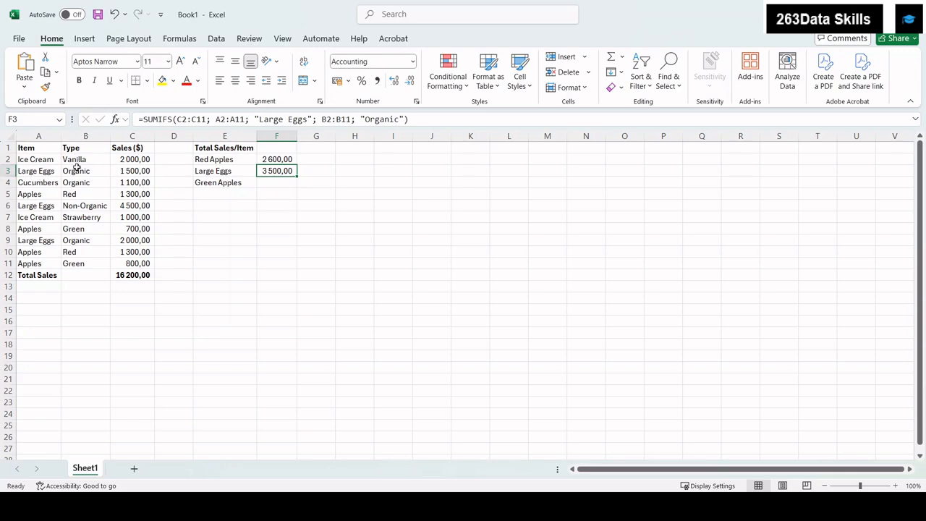
left_click(4, 171)
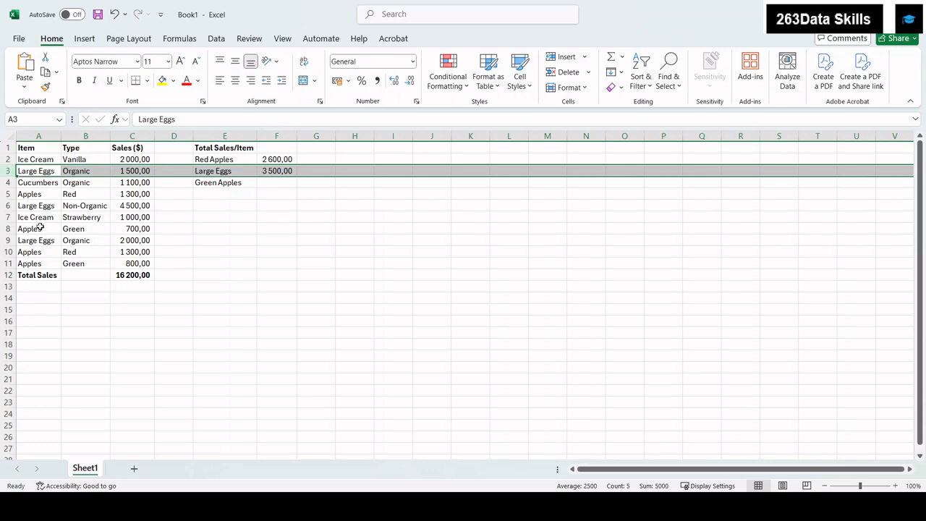
left_click(4, 240)
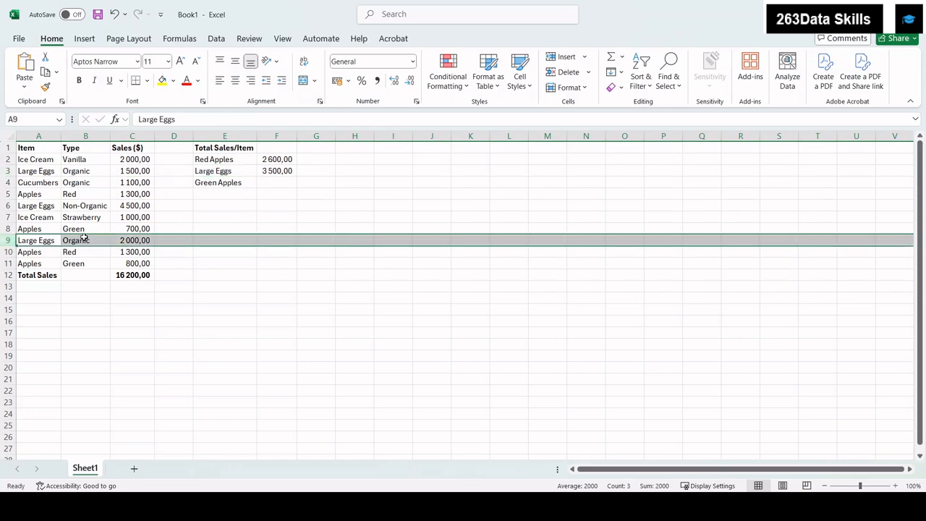
left_click(5, 170)
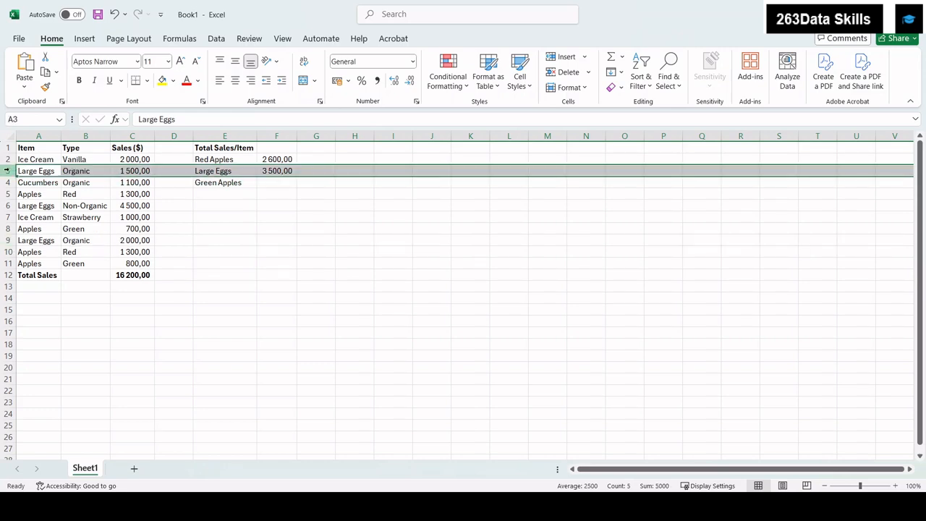
left_click(8, 240)
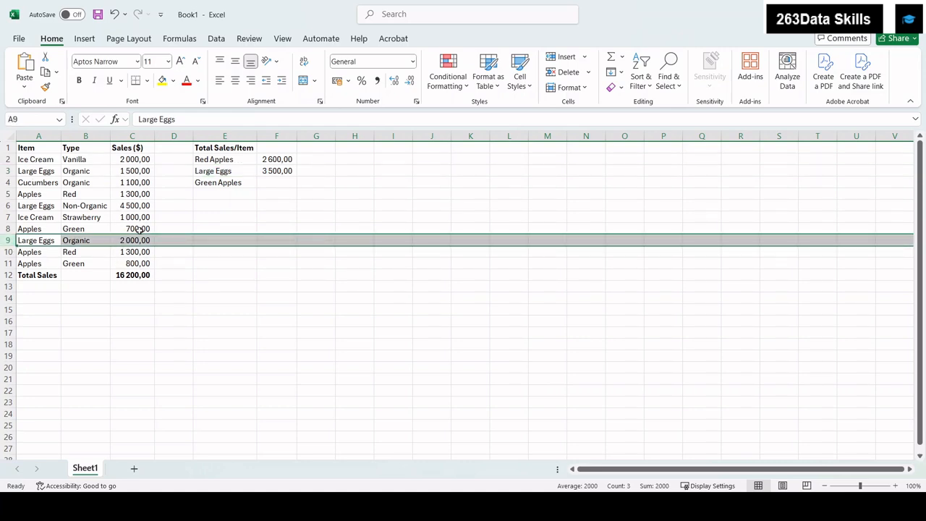
left_click(275, 171)
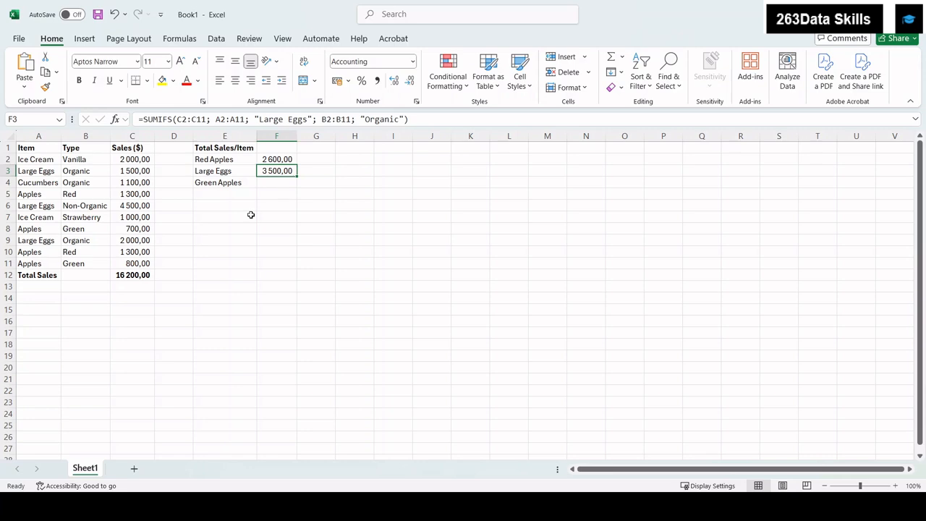
- In F4, start a SUMIFS formula summing C2:C11 where A2:A11 equals "Apples"
key("Down")
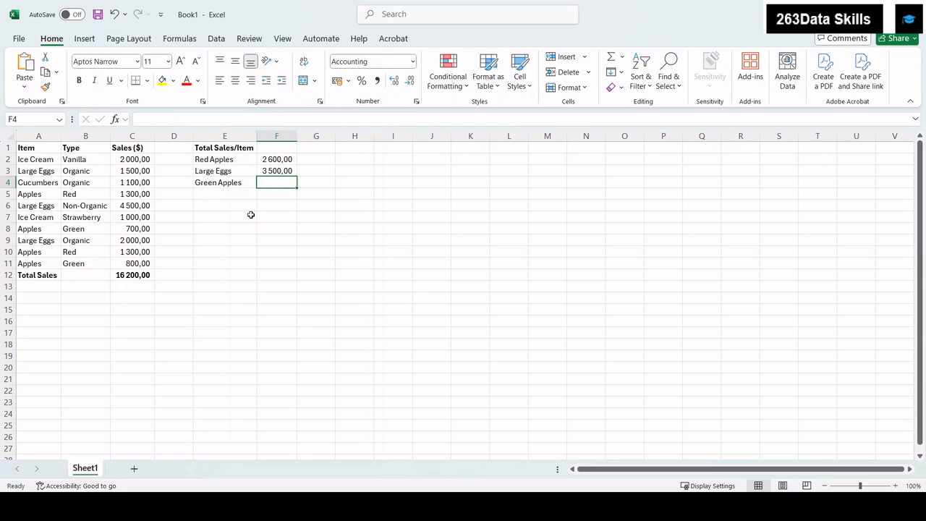
type("=sumifs")
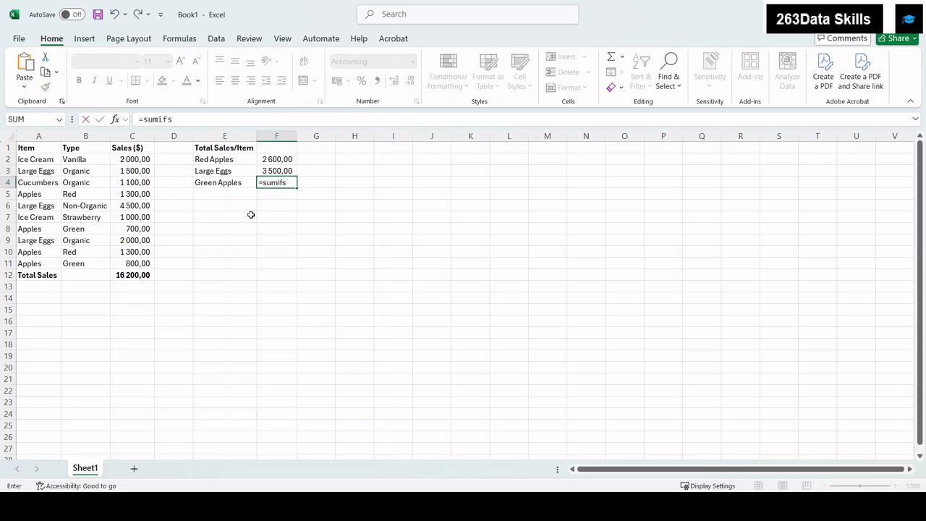
type("(")
type("c2..c11")
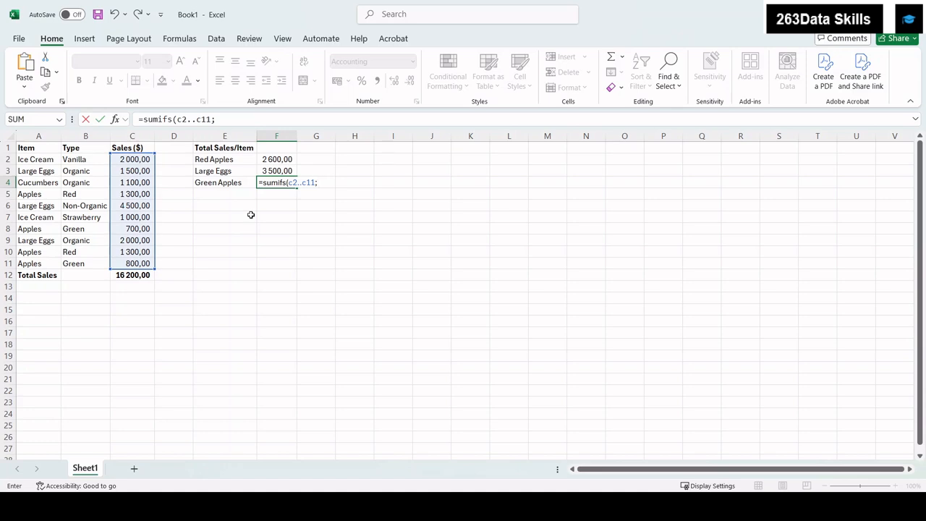
type("; a2..a11")
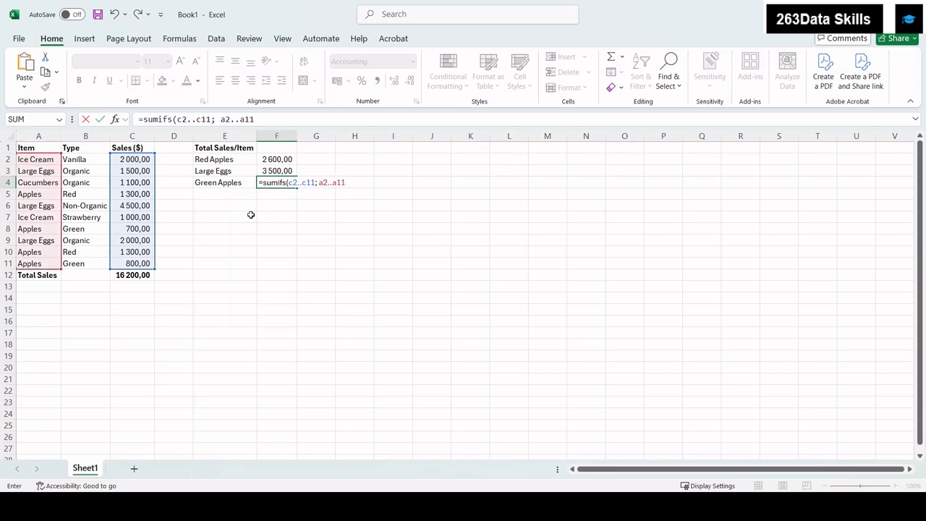
type(";")
type("Apples\"")
- Add the second criterion B2:B11 equals "Green", close the SUMIFS formula and enter it in F4
type("; b2..b11;")
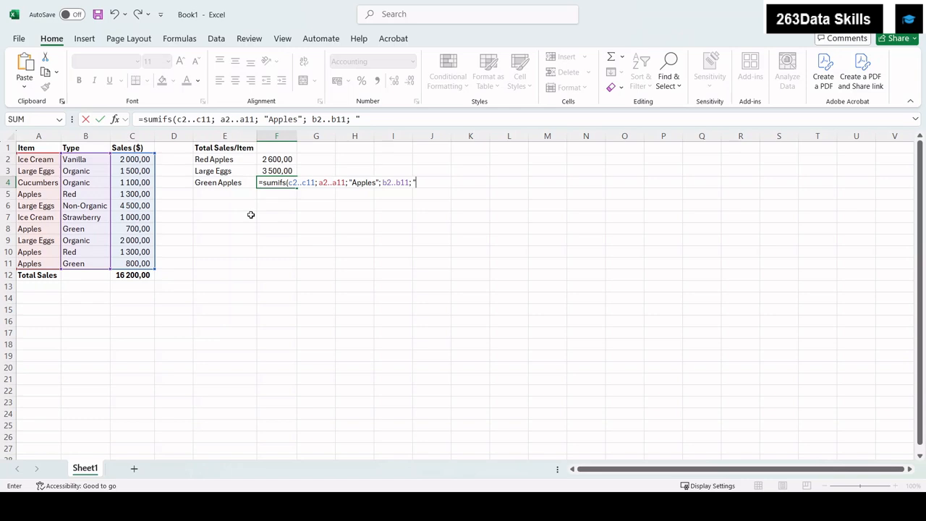
type("\"Green")
key("Return")
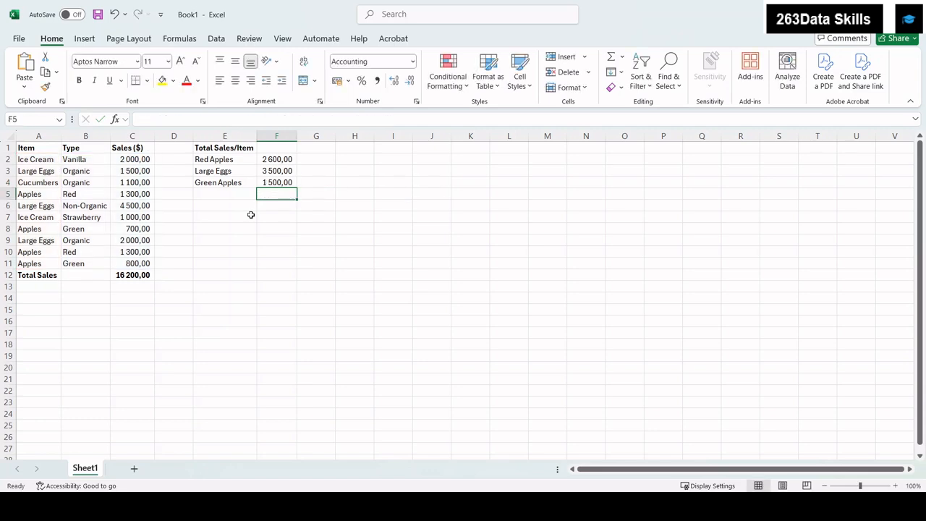
- Examine the Green Apples rows 8 and 11 and the F4 formula to check what it sums
left_click(270, 182)
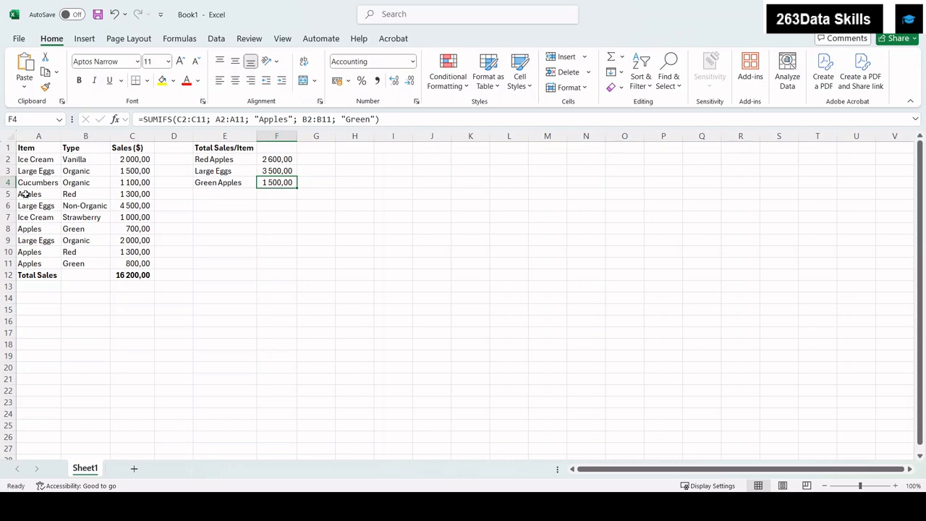
left_click(20, 229)
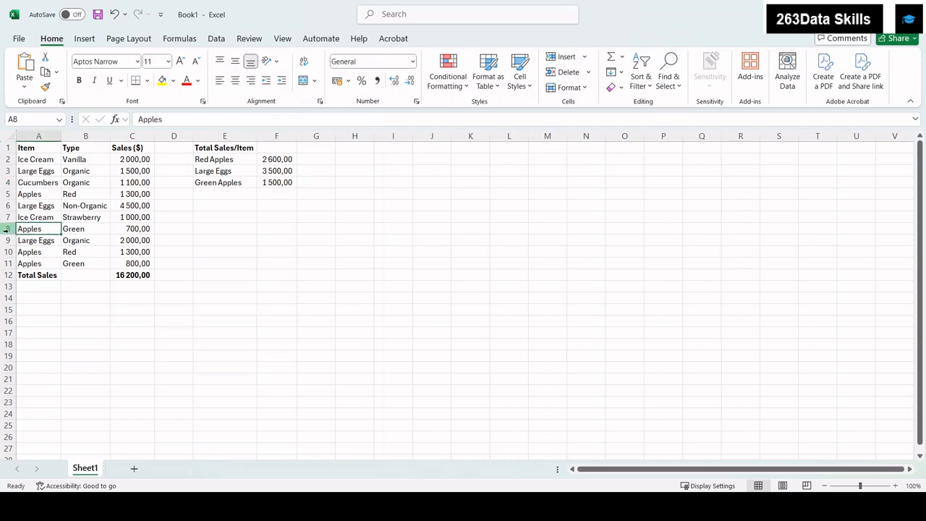
left_click(8, 231)
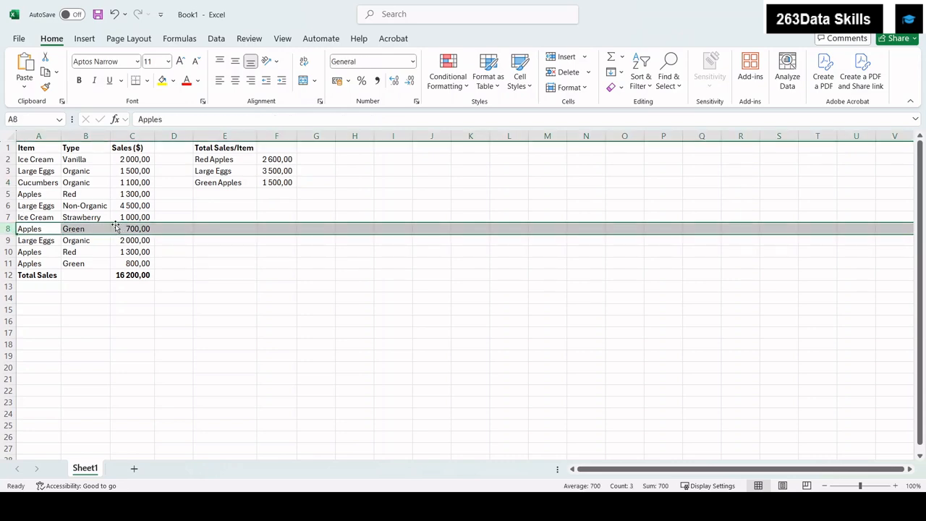
left_click(8, 263)
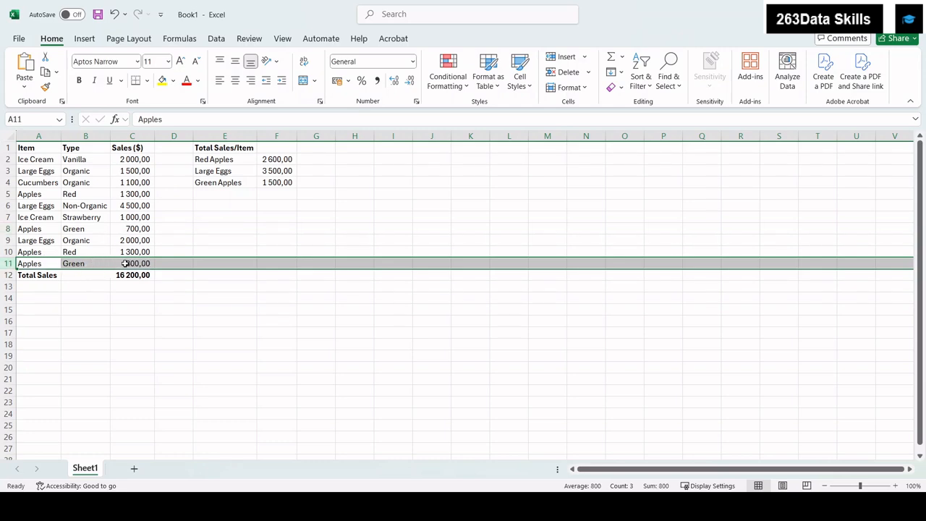
left_click(8, 228)
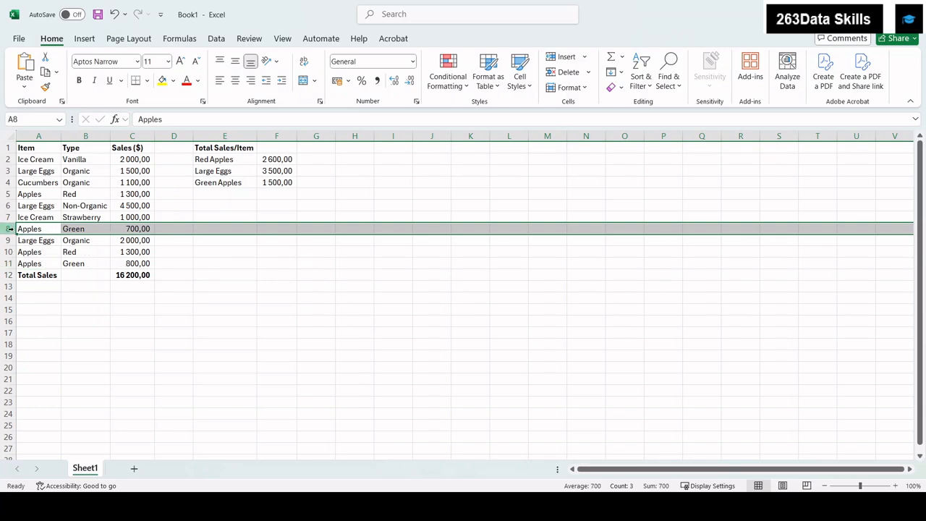
left_click(273, 183)
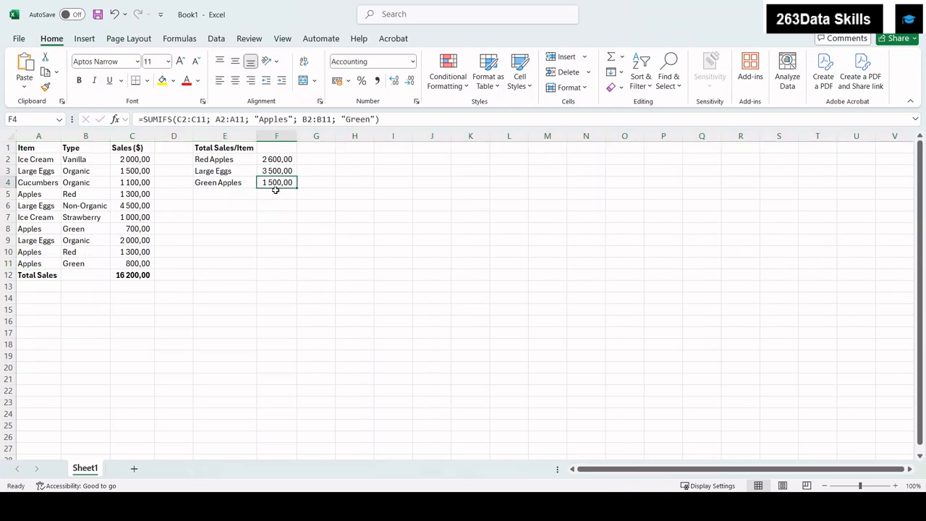